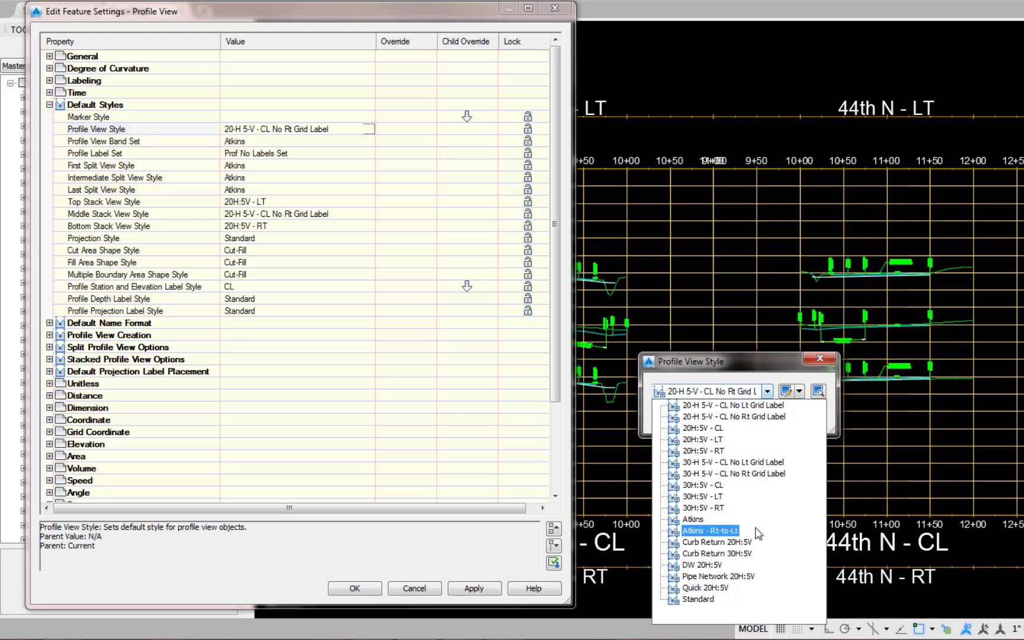
Set the default profile view style to Curb Return 20H:5V and the profile view name template to CR - <[Parent Alignment]>.
click(738, 544)
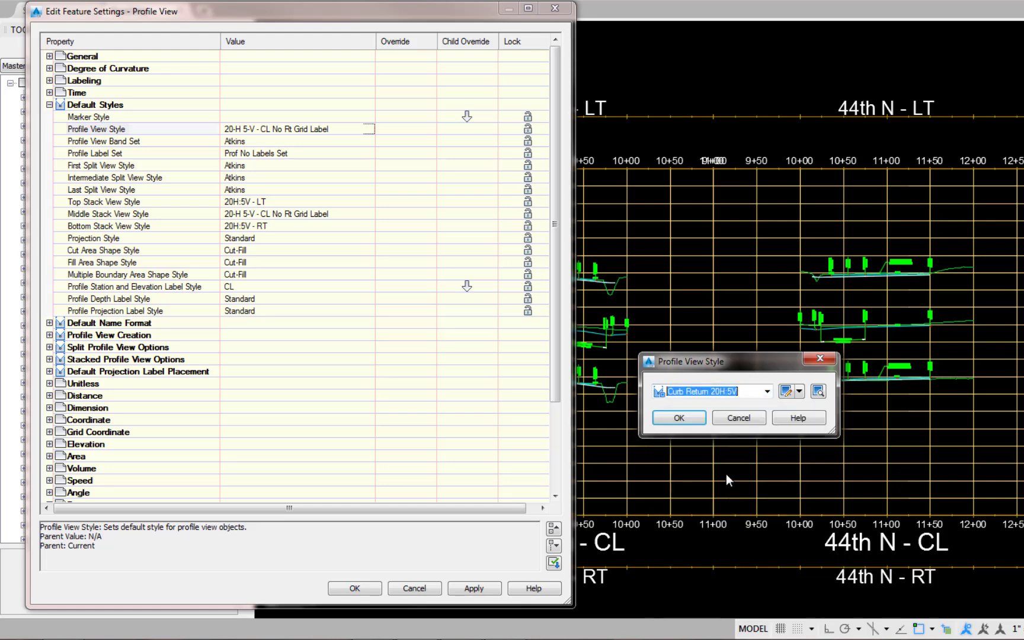
click(679, 418)
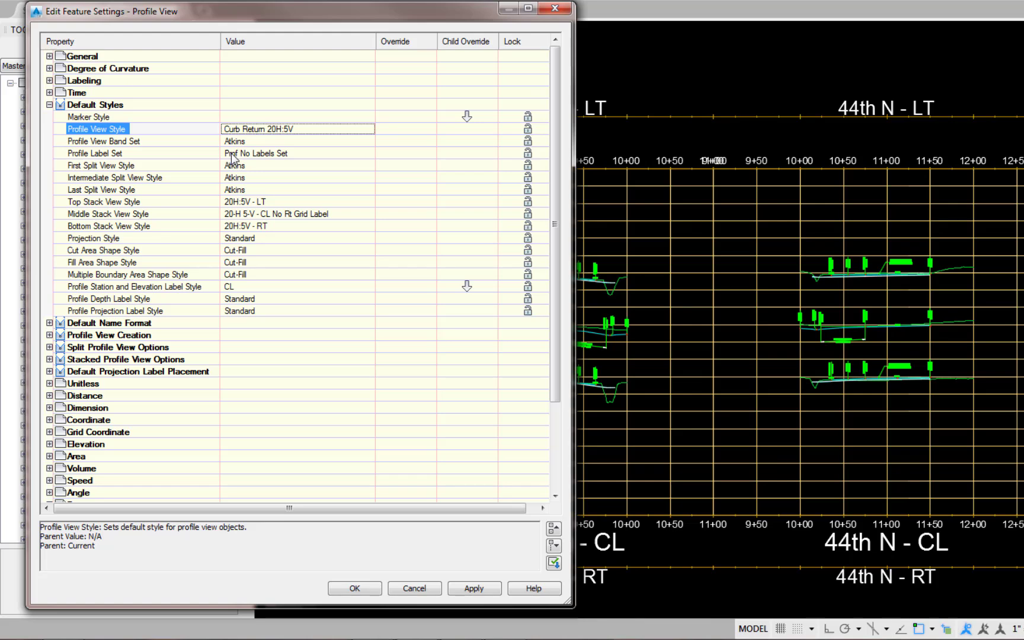
click(49, 323)
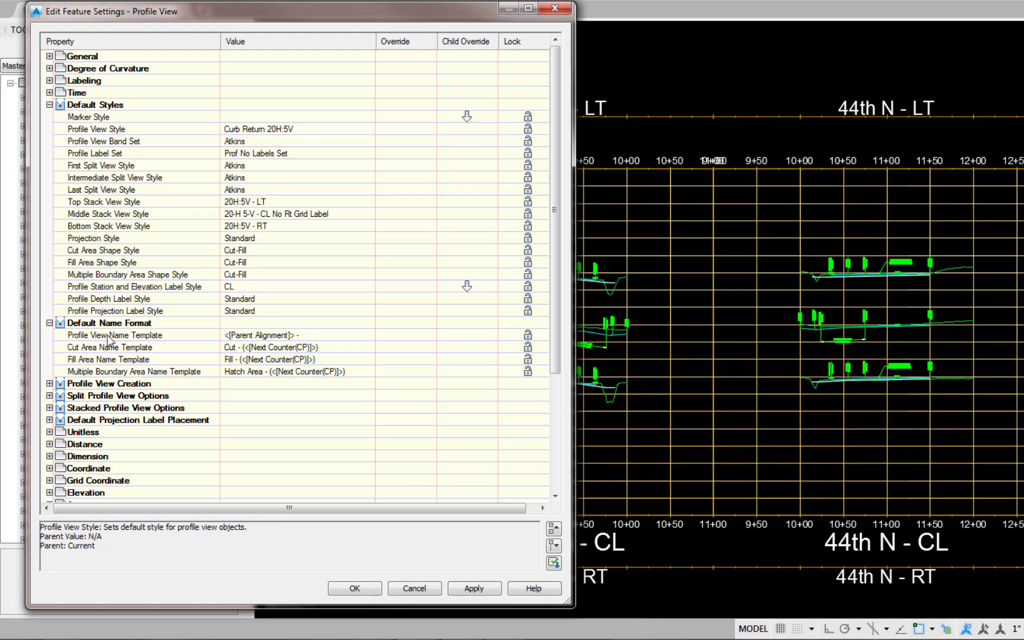
click(368, 337)
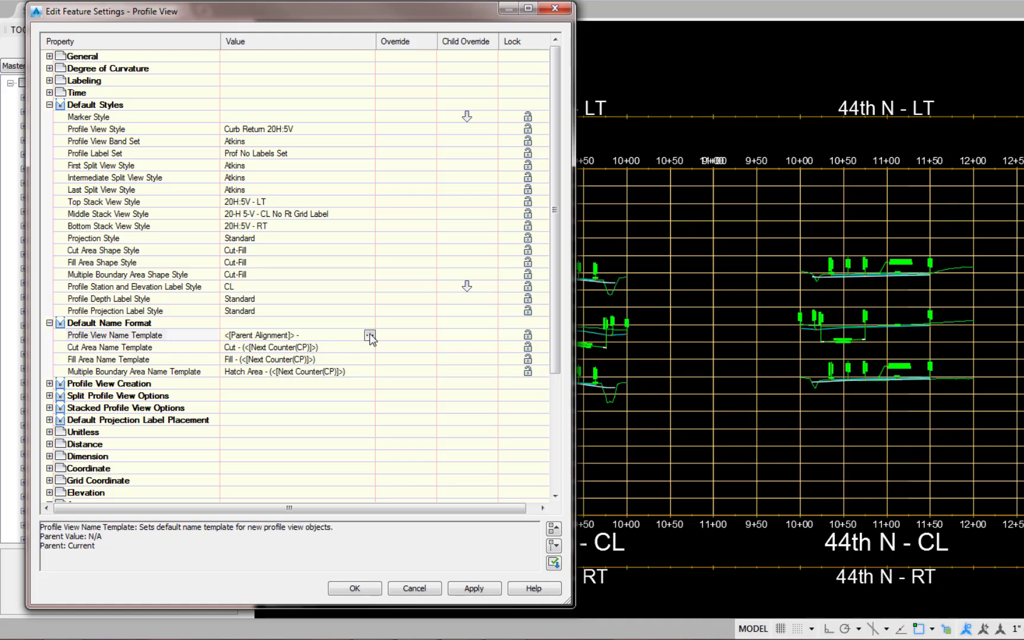
click(370, 336)
click(363, 423)
text(C)
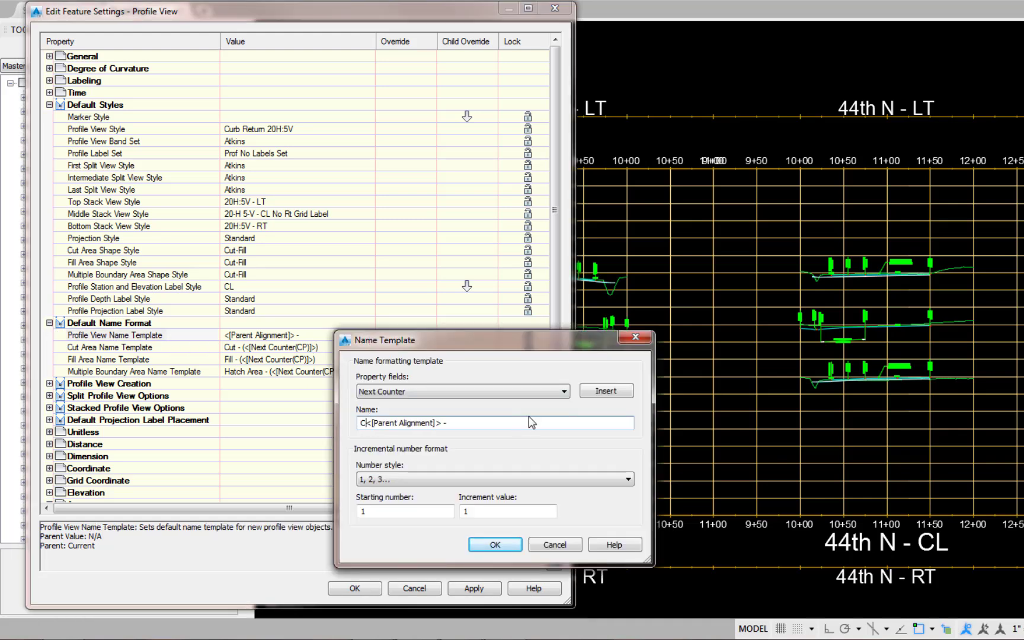
text(R -)
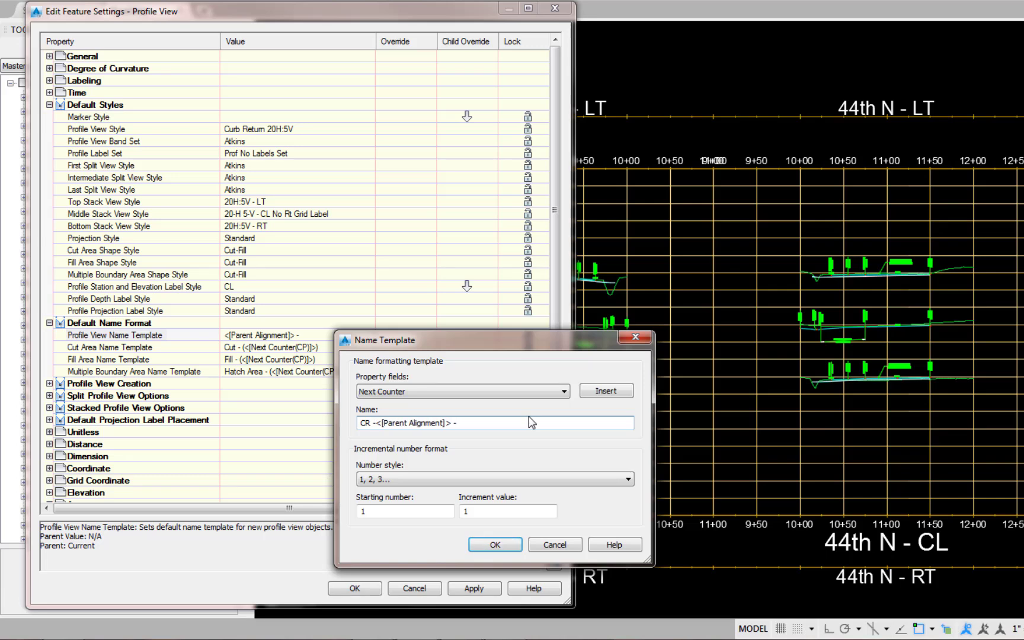
key(End)
key(BackSpace)
key(BackSpace)
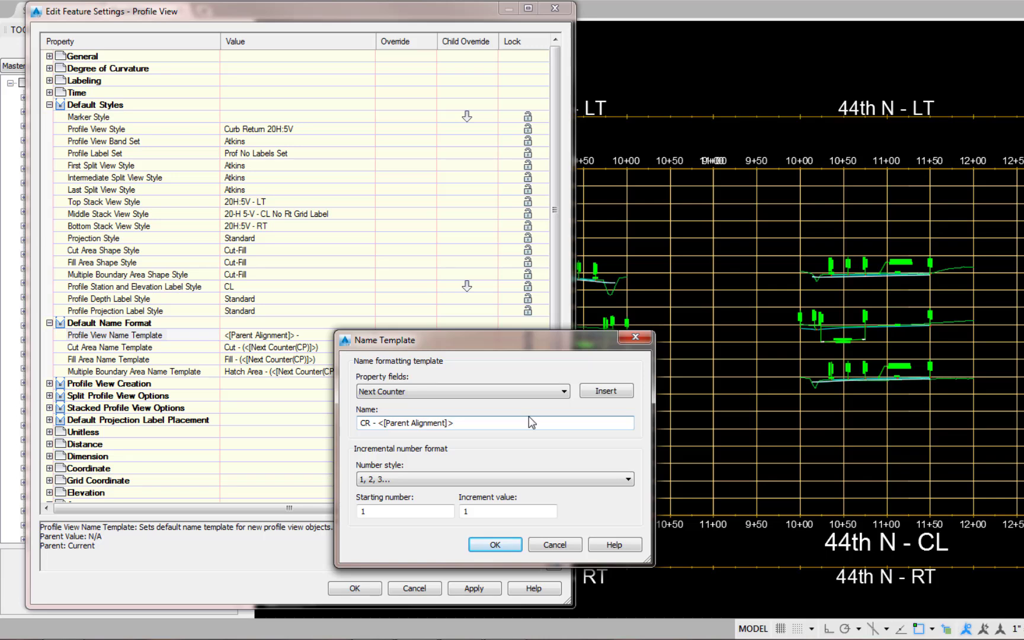
click(497, 544)
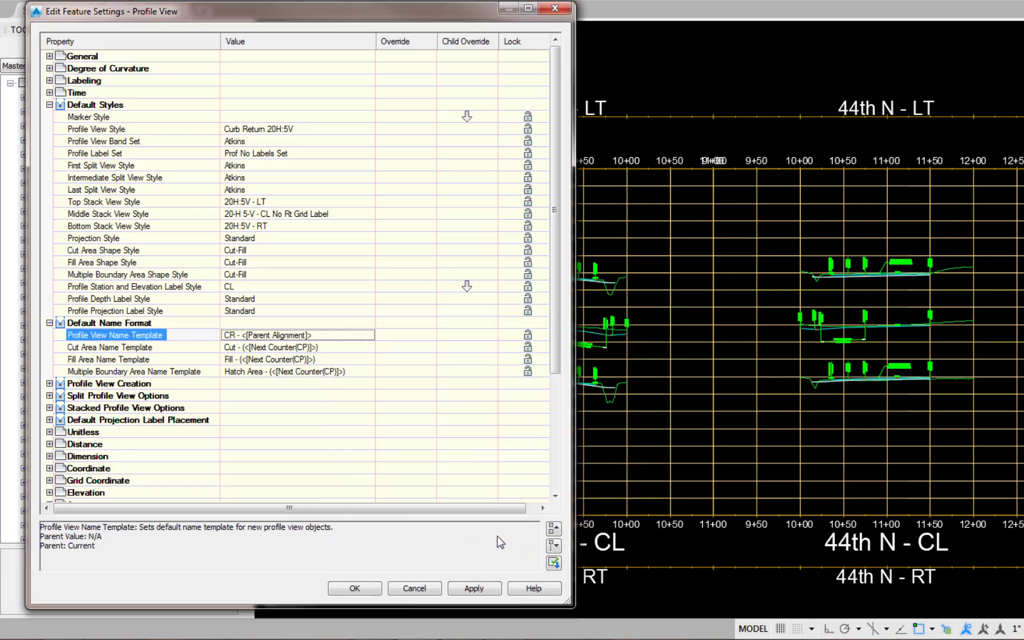
Set Stacked Views to No in the stacked profile view options, and apply the profile view feature settings.
click(49, 408)
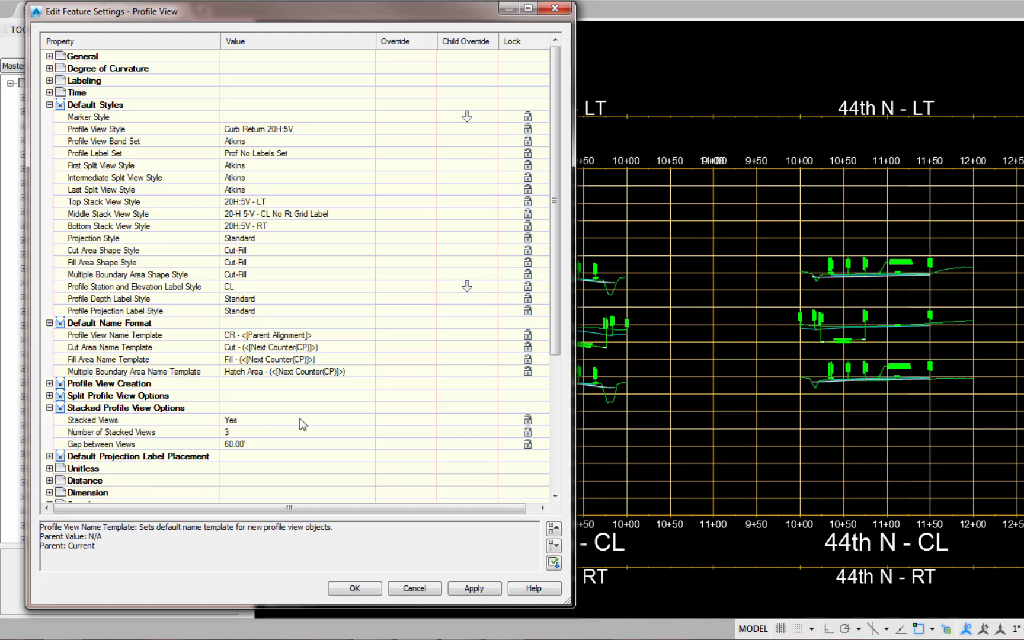
click(371, 420)
click(371, 421)
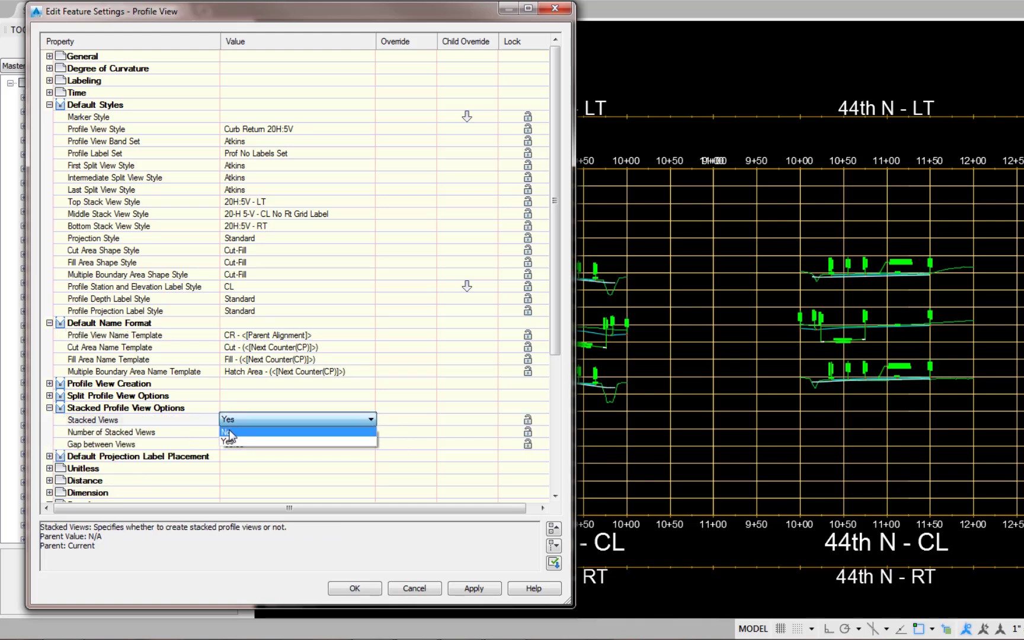
click(230, 432)
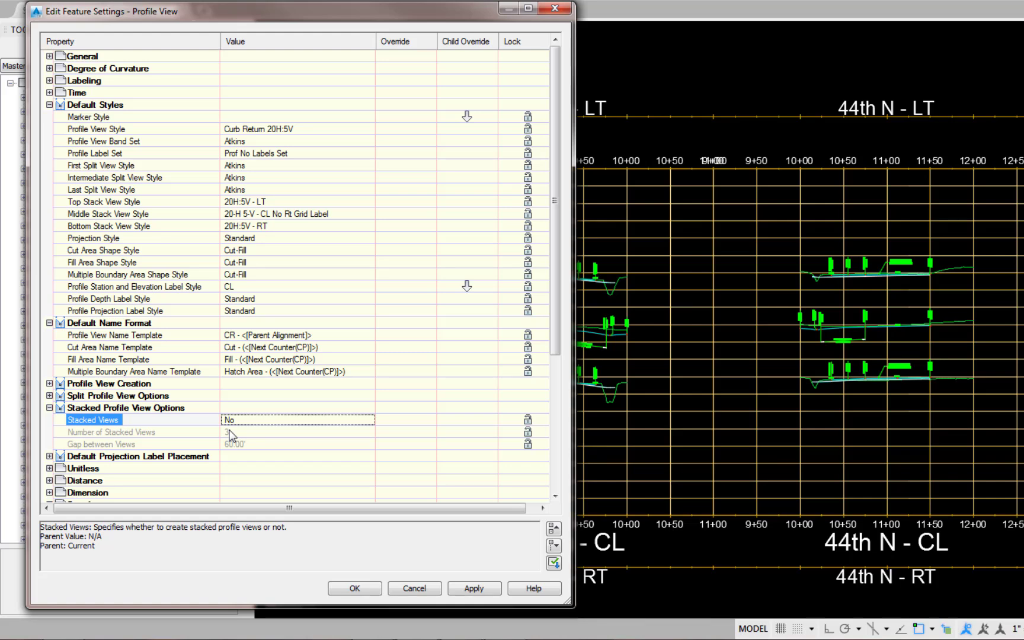
click(473, 587)
click(352, 592)
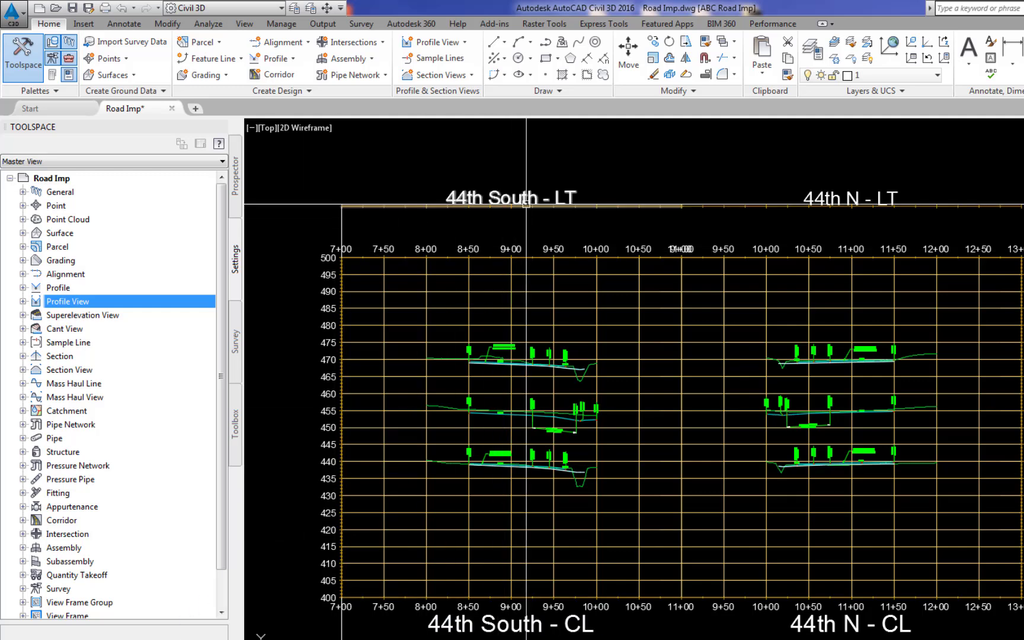
Check the insertion point of the 44th South - LT profile view and start a new profile view for alignment CR - 44th SW.
click(499, 205)
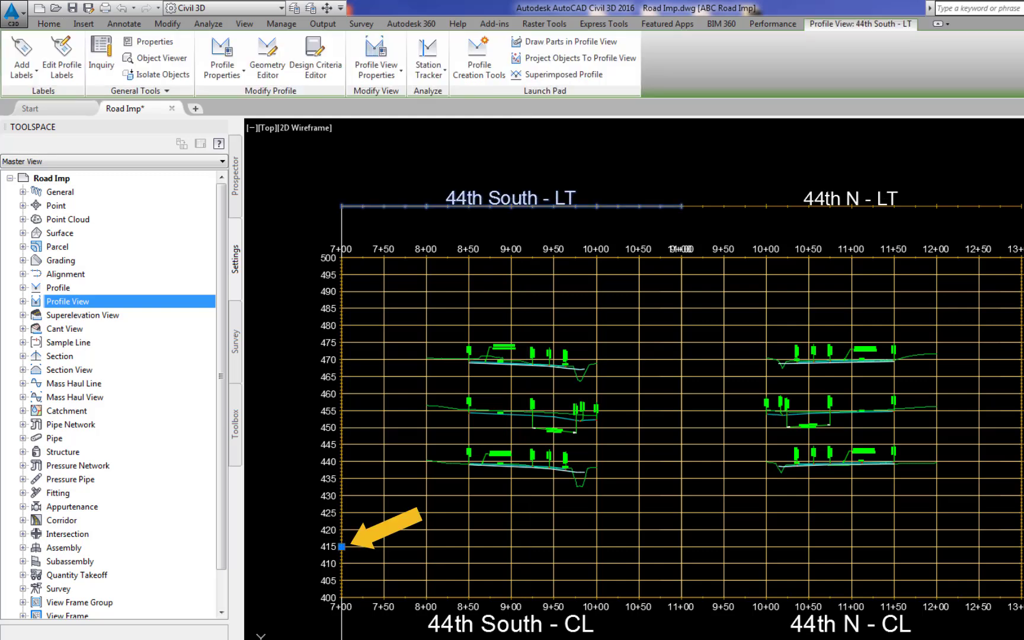
key(Escape)
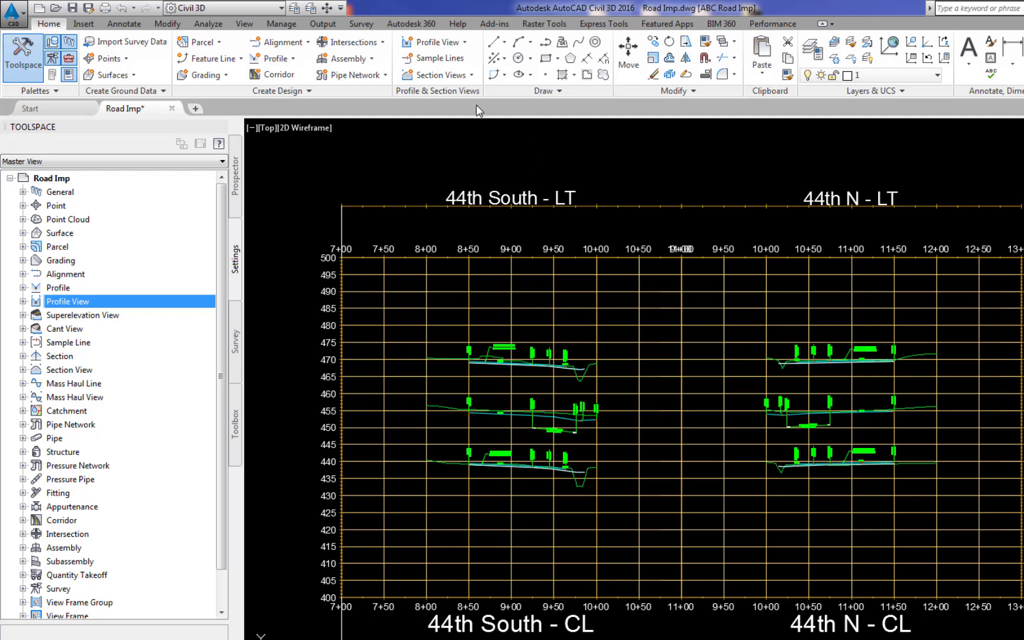
click(449, 50)
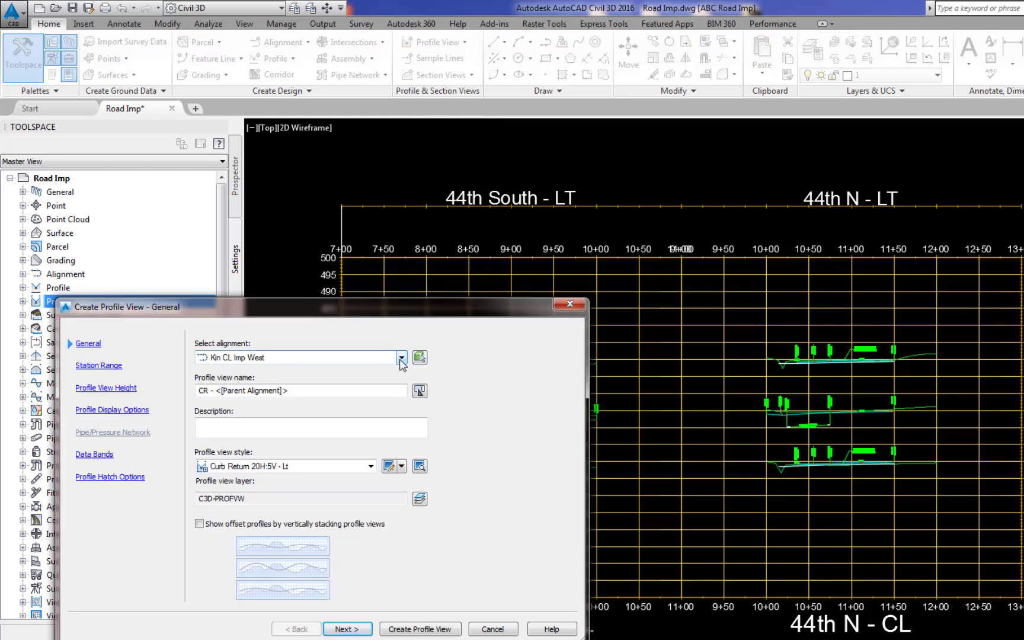
click(402, 357)
scroll(332, 450, up, 3)
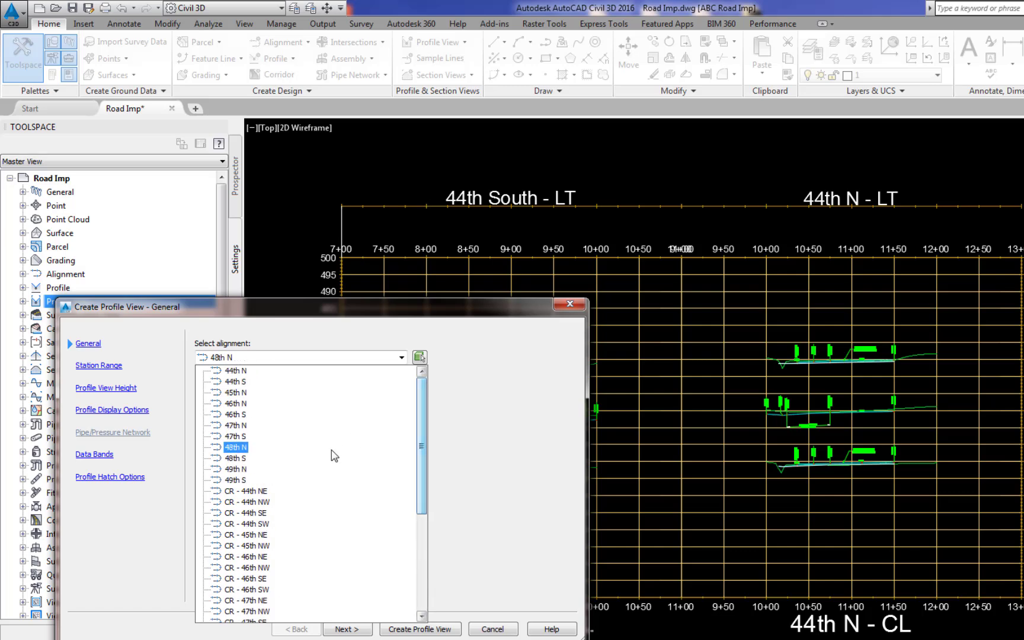
click(259, 525)
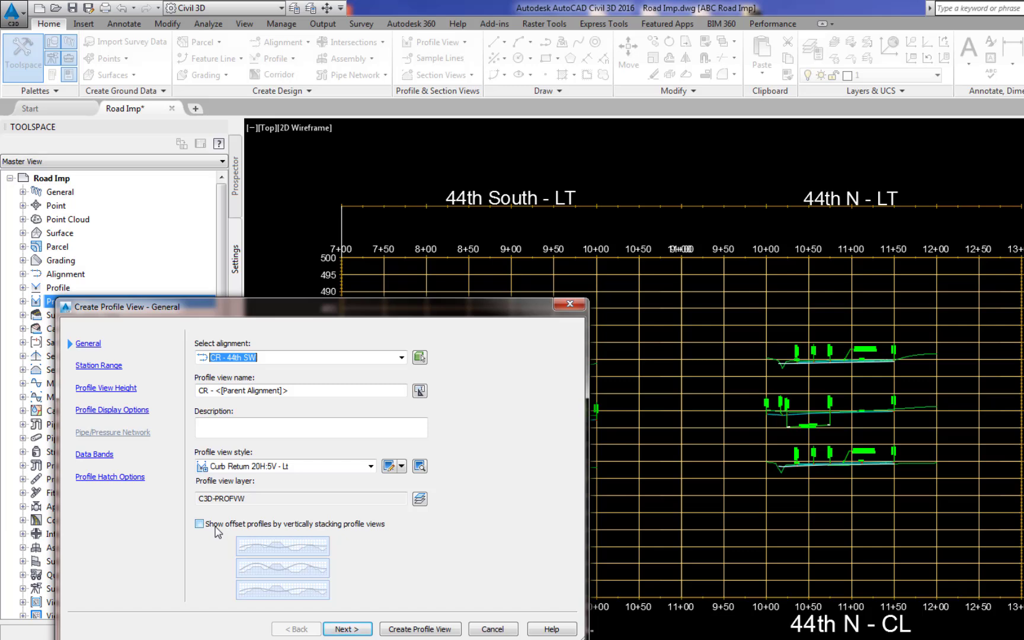
click(347, 628)
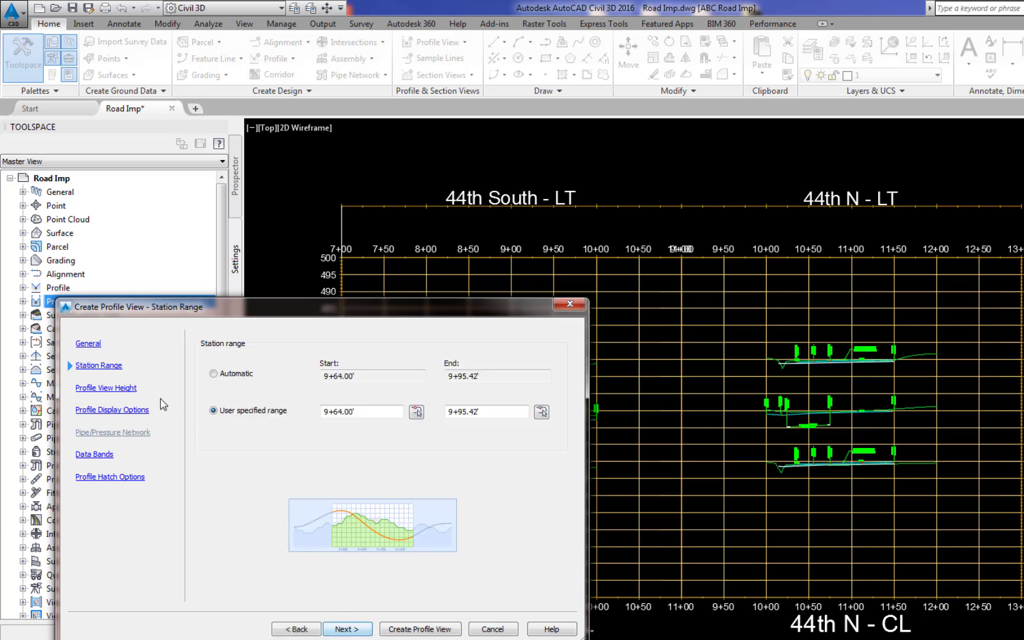
Set the user-specified station range of the CR - 44th SW profile view from 9+00 to 11+00.
click(364, 410)
key(ctrl+a)
text(900)
key(Return)
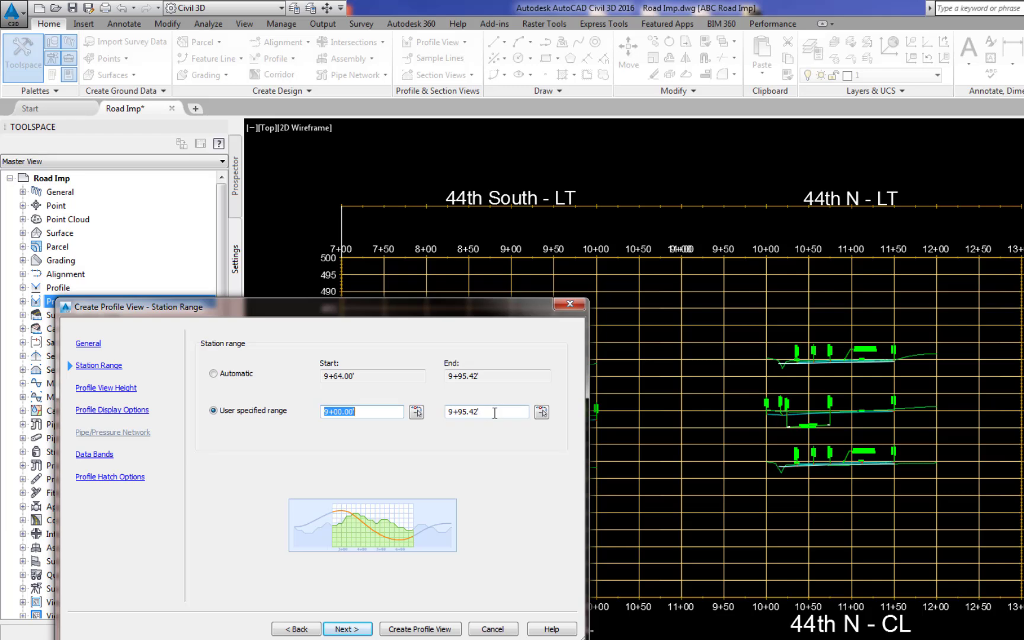
drag(494, 411, 445, 423)
text(1100)
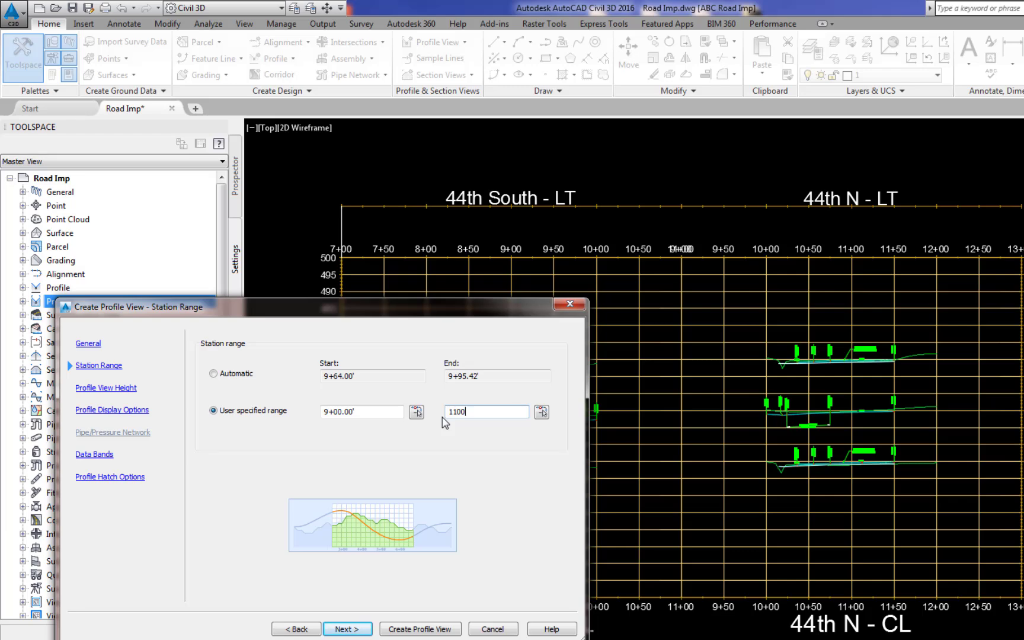
click(347, 629)
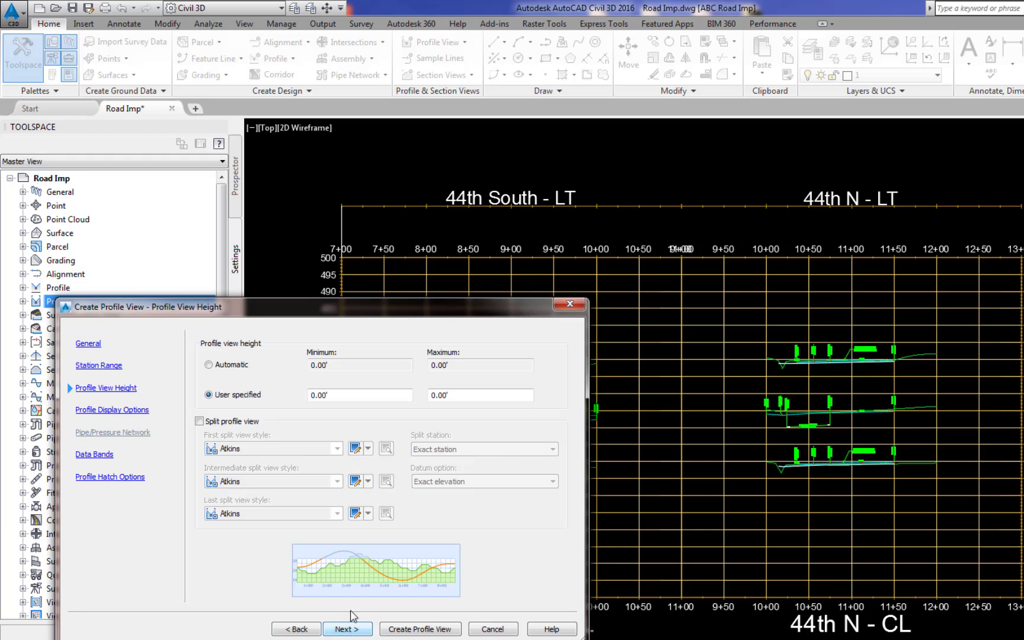
Set the profile view height from 400 to 500 and create the CR - 44th SW view on the 44th South - LT view.
drag(341, 395, 300, 402)
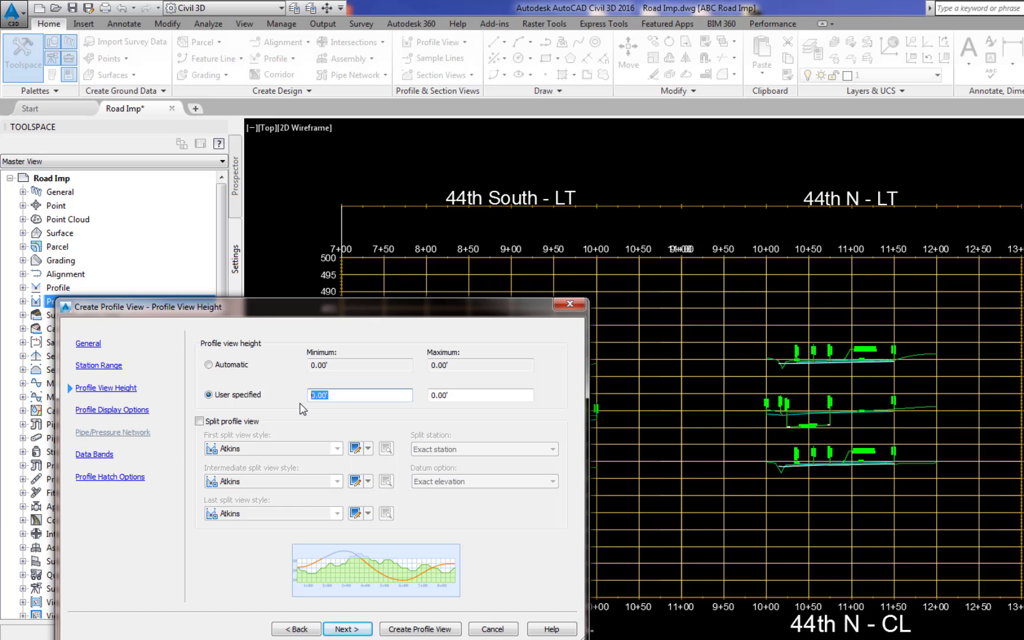
text(400)
click(465, 396)
text(500)
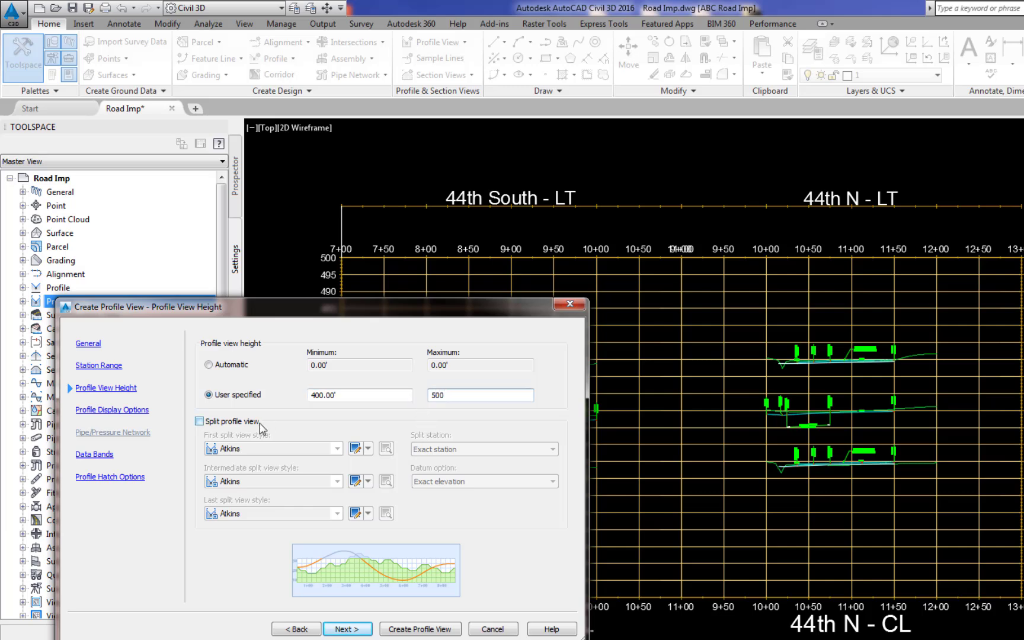
click(416, 629)
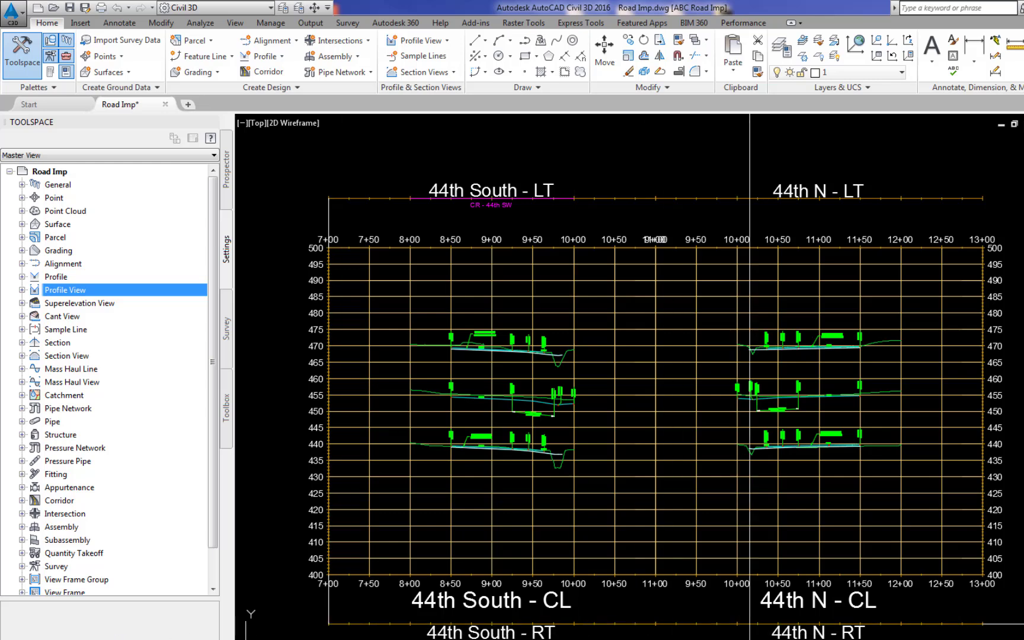
Check the 44th N - RT view's insertion point, then start a profile view for alignment CR - 44th NE with style Curb Return 20H:5V - Rt.
click(809, 633)
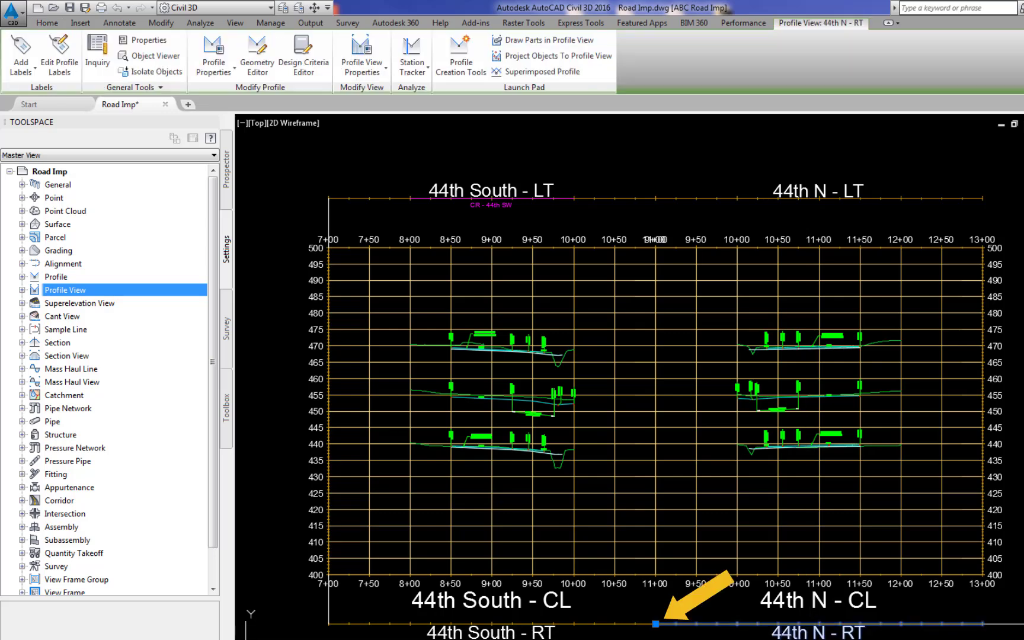
key(Escape)
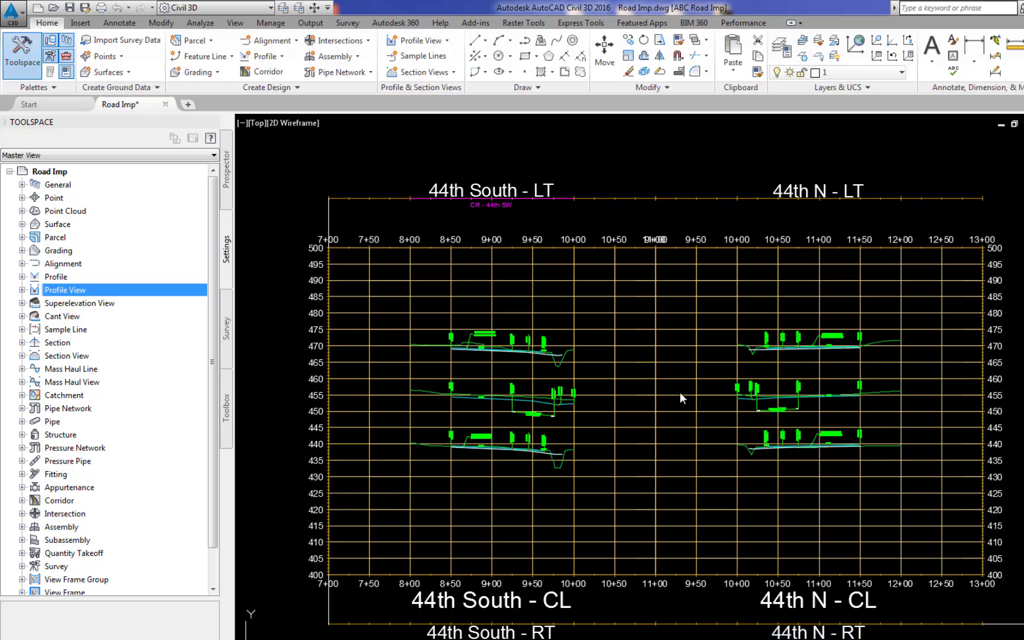
click(421, 45)
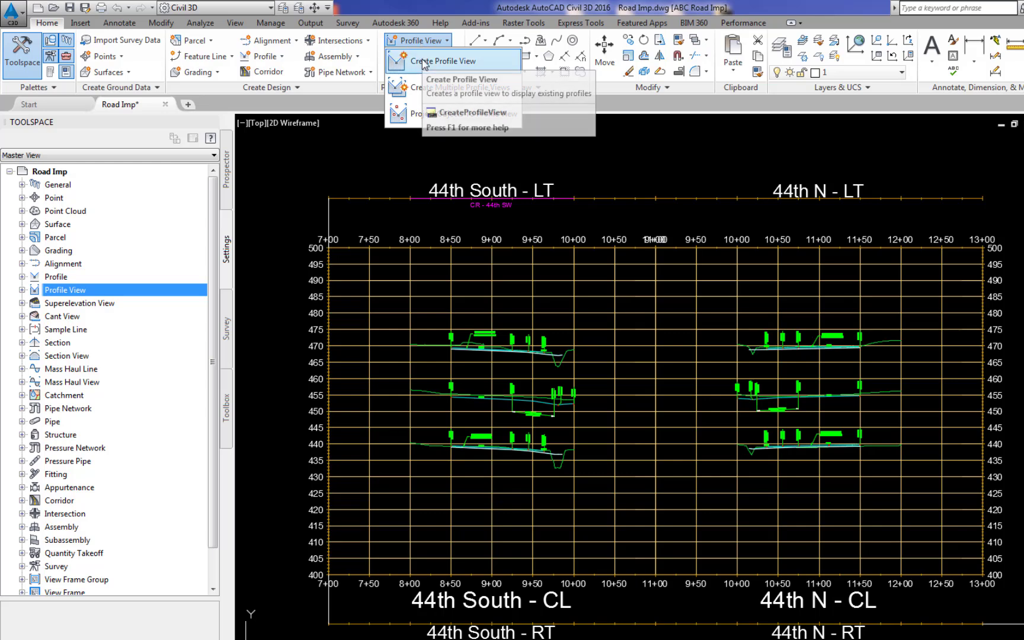
click(424, 60)
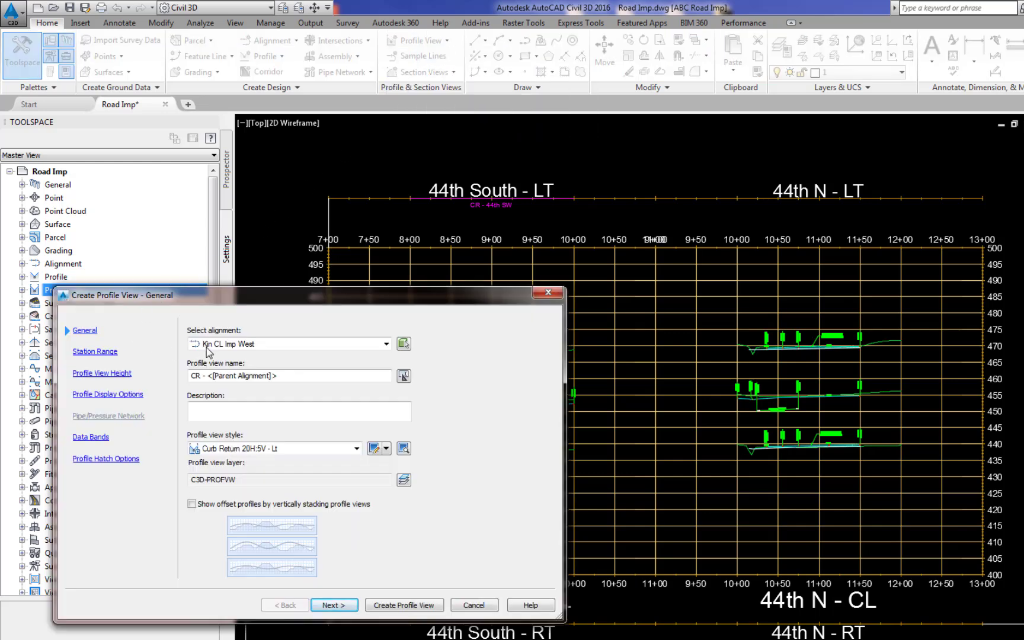
click(386, 344)
scroll(411, 458, down, 3)
scroll(410, 458, up, 3)
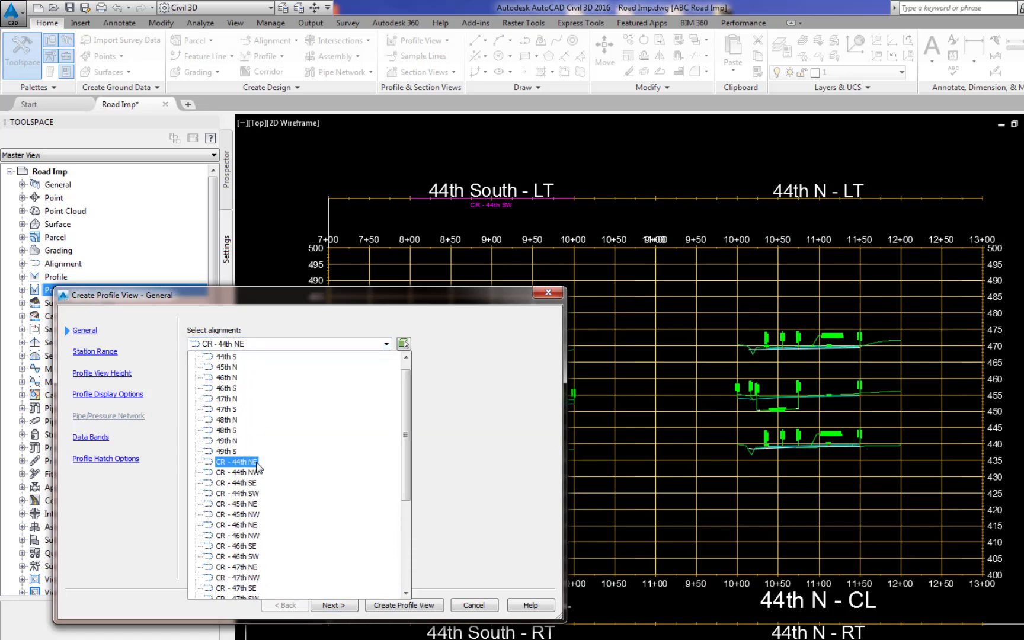
click(237, 462)
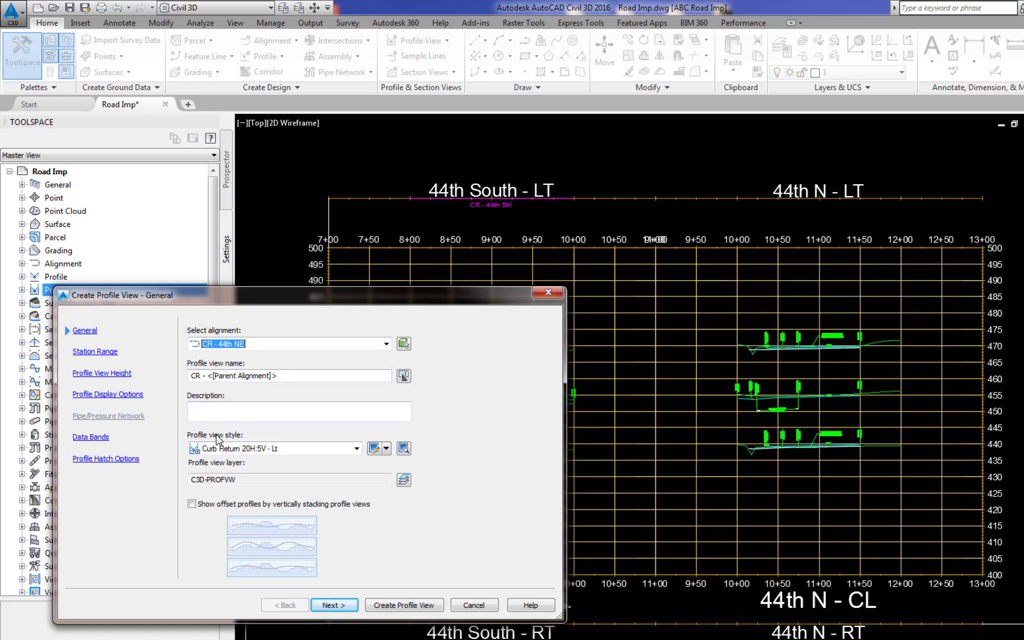
click(358, 451)
click(277, 599)
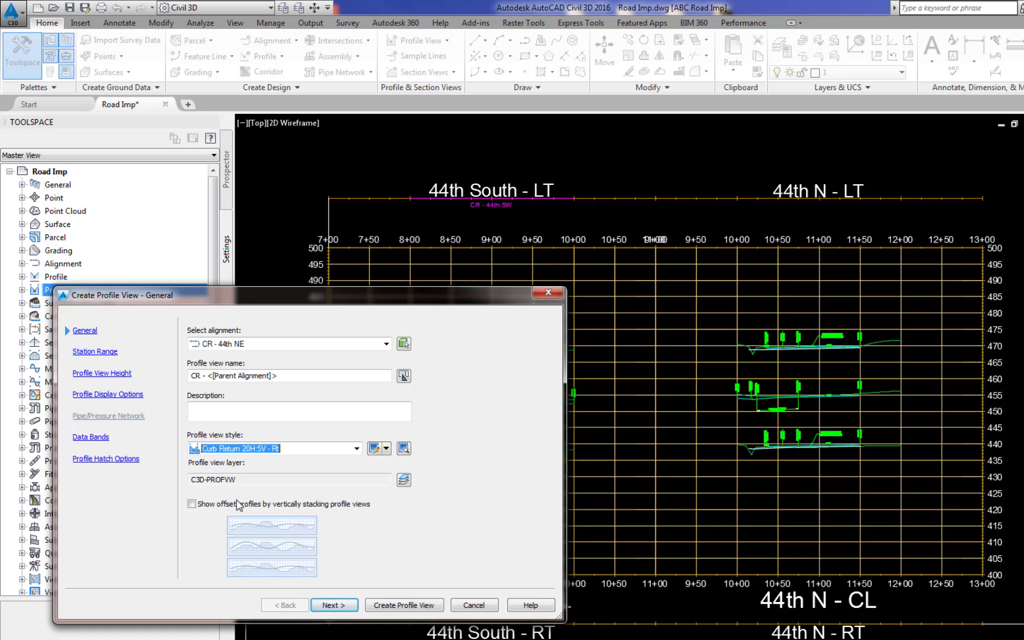
click(335, 605)
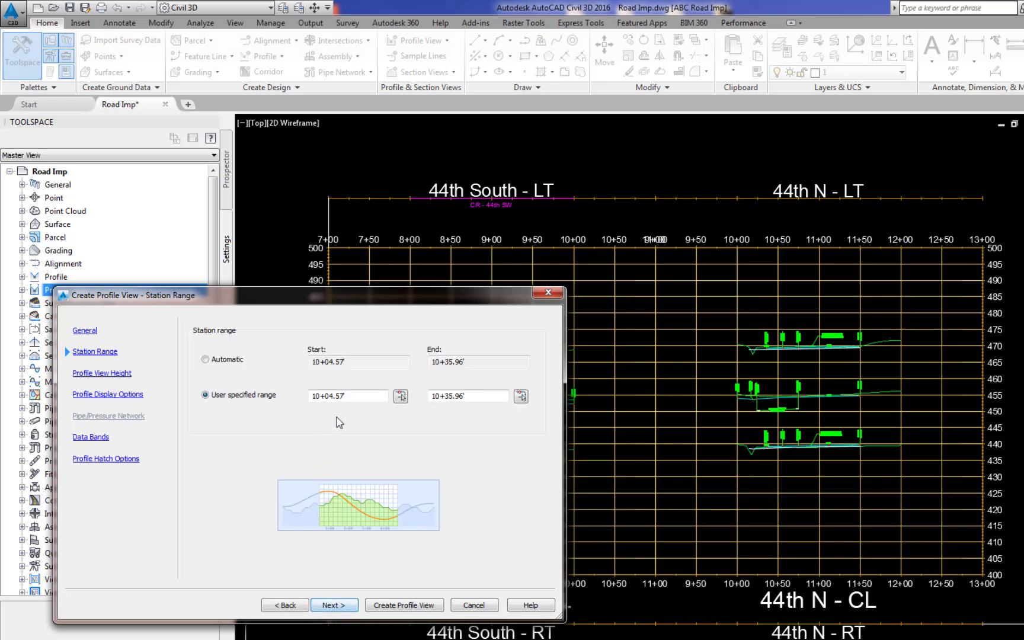
Set the user-specified station range of the CR - 44th NE profile view from 9+00 to 11+00.
drag(354, 397, 285, 409)
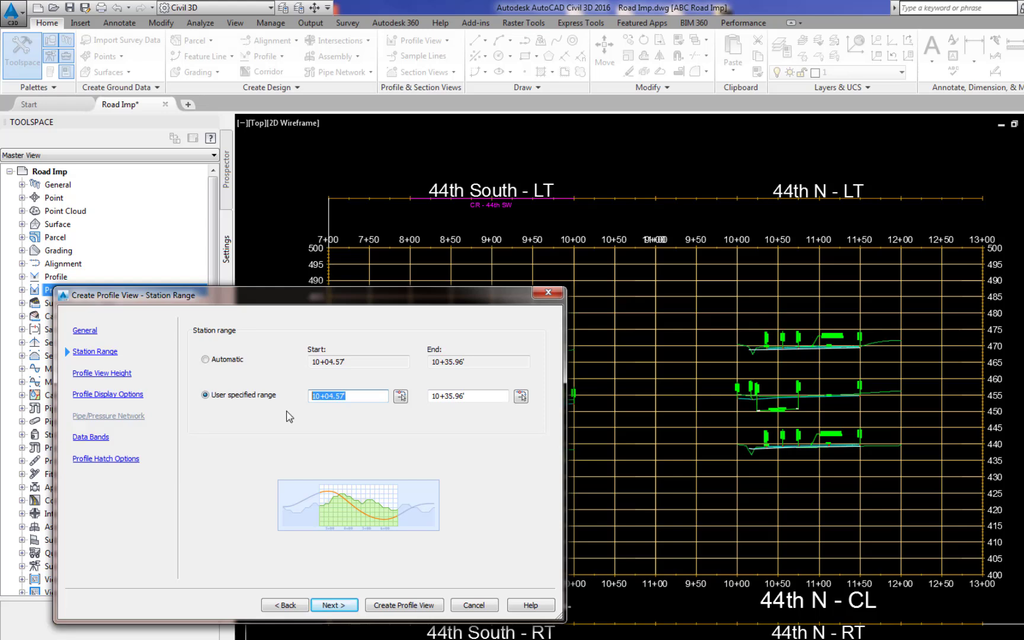
text(900)
drag(474, 396, 406, 409)
text(1100)
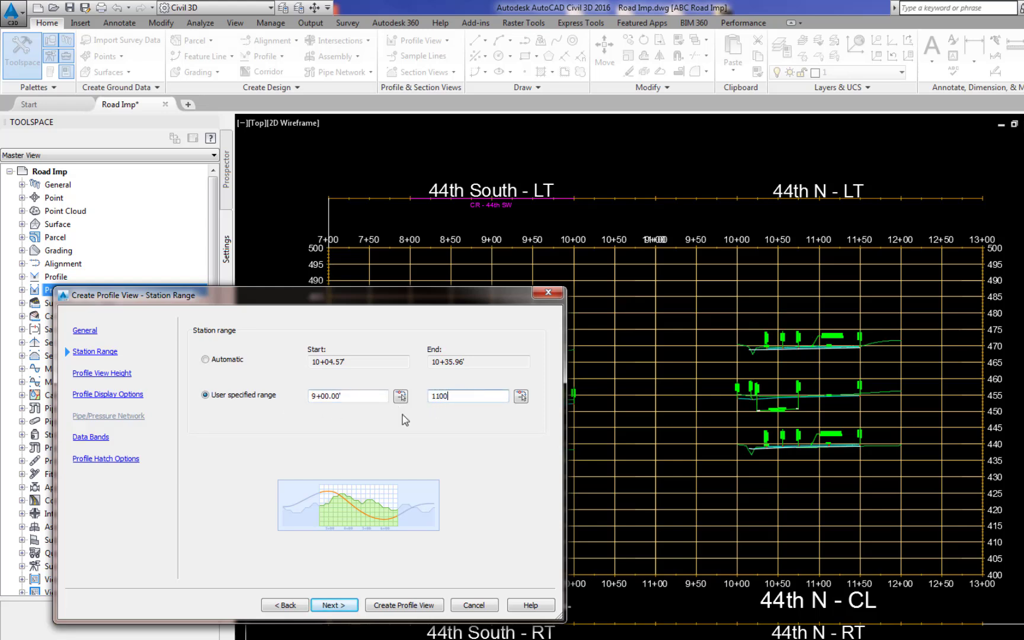
click(330, 605)
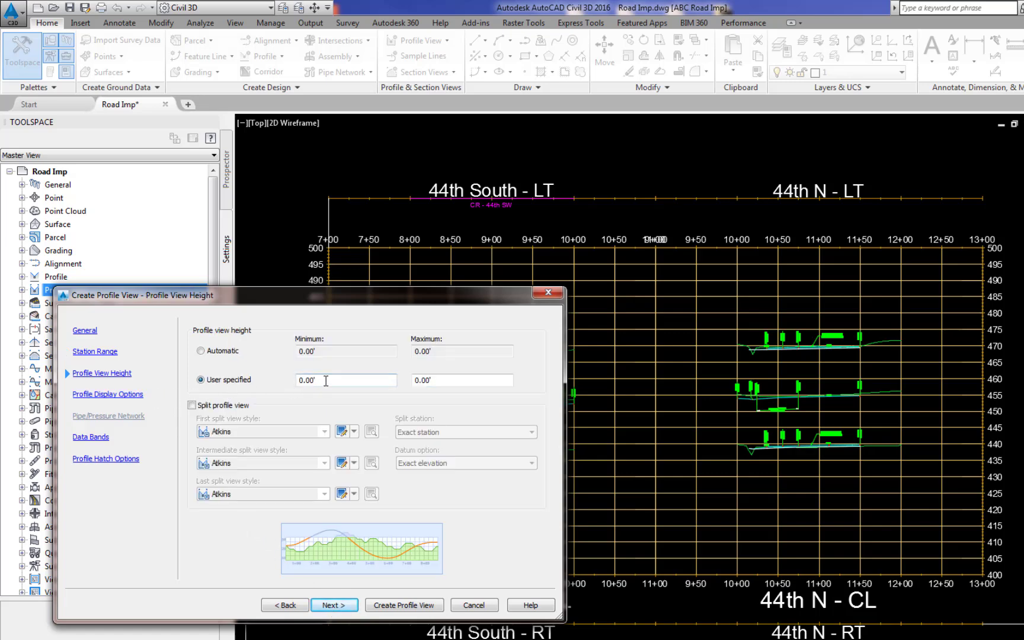
Set the profile view height from 400 to 500 and place the CR - 44th NE view at the 44th N - RT view's insertion point.
drag(326, 380, 280, 386)
text(400)
key(Tab)
text(500)
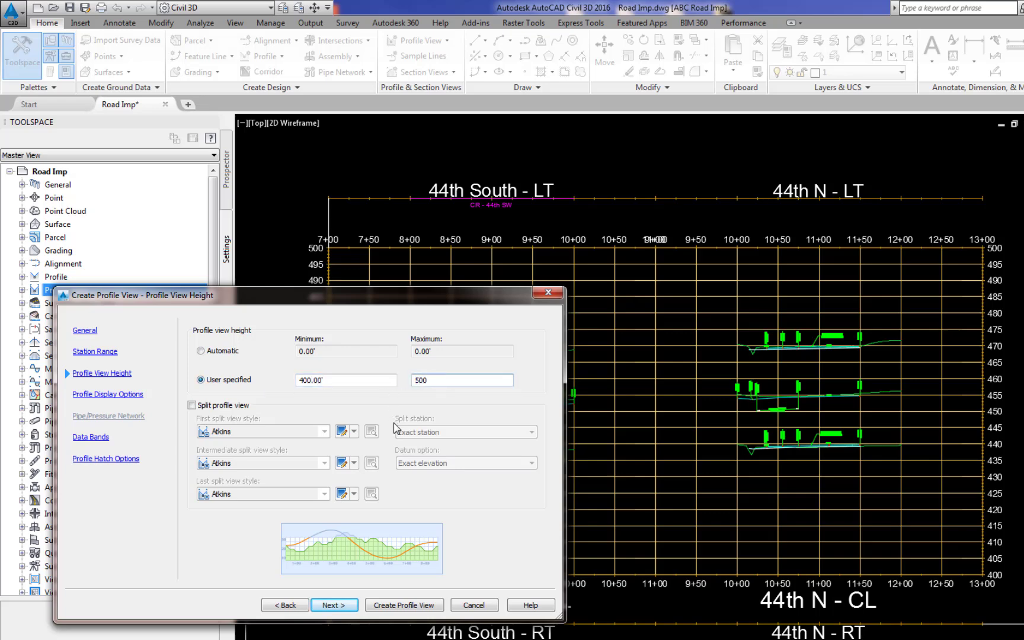
click(427, 606)
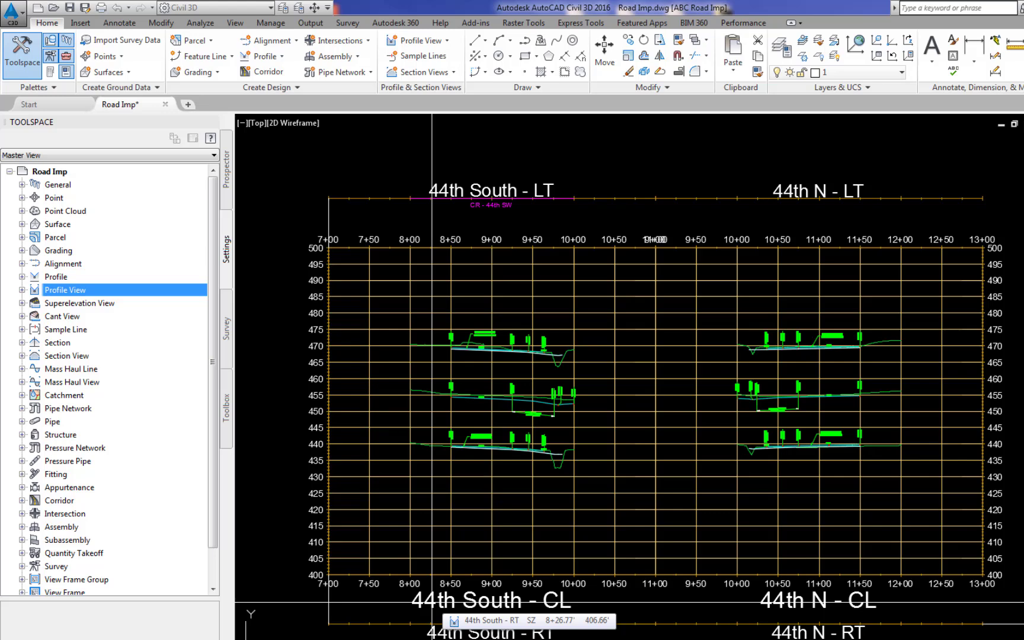
click(655, 625)
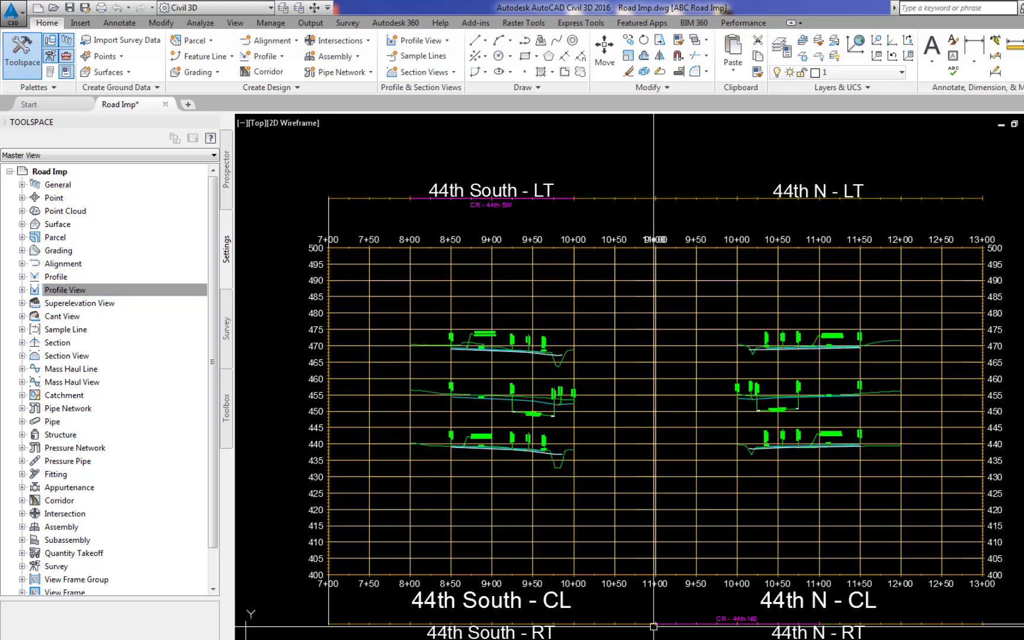